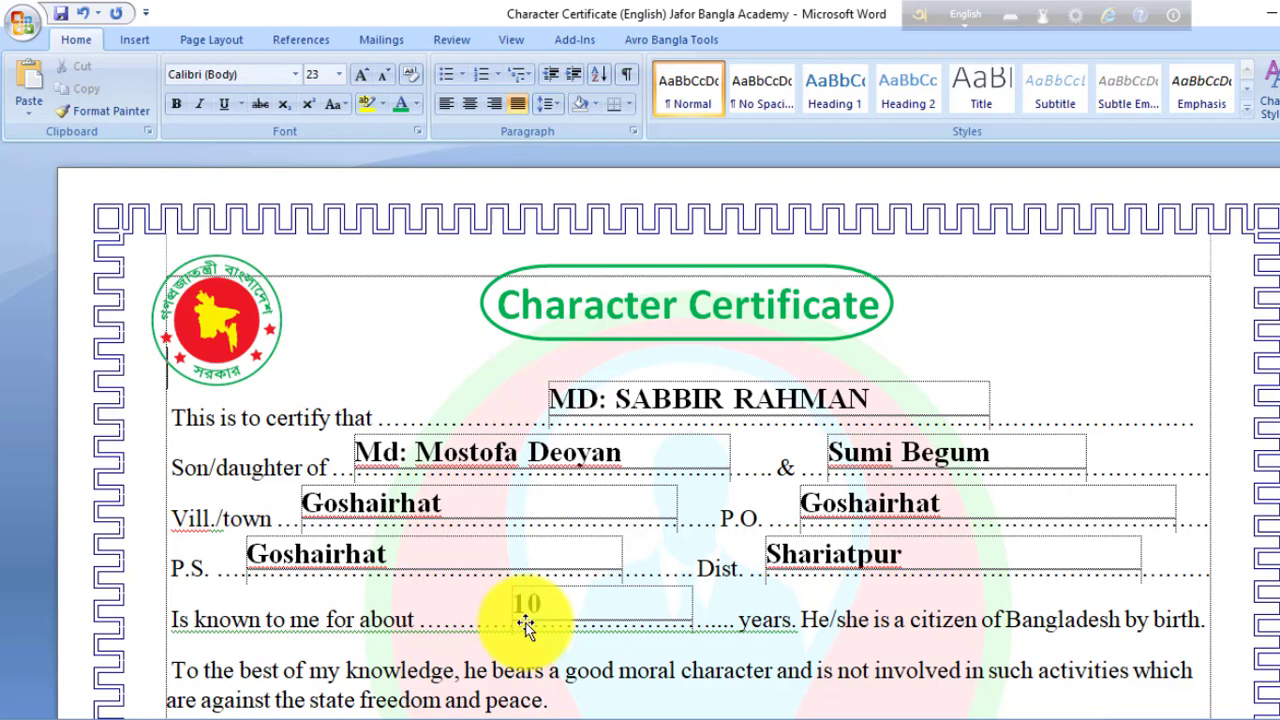
{"action": "scroll", "coordinate": [606, 643], "scroll_direction": "down", "scroll_amount": 3}
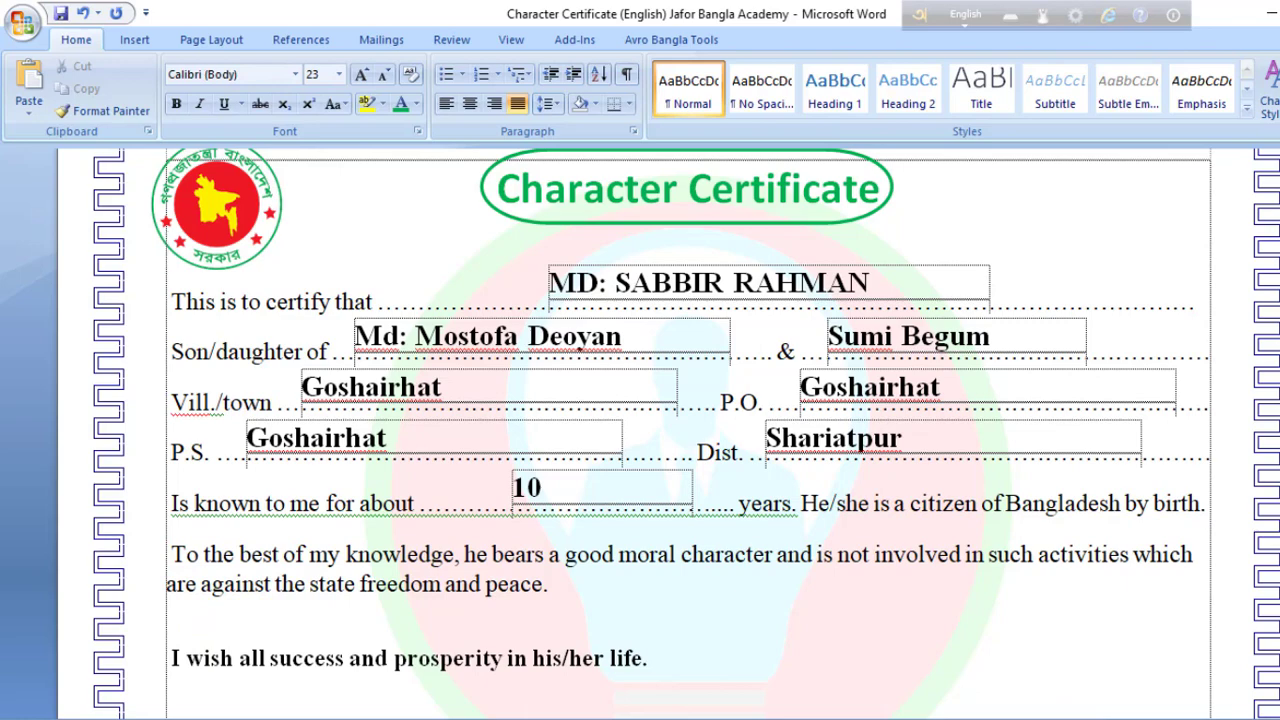
{"action": "scroll", "coordinate": [686, 434], "scroll_direction": "down", "scroll_amount": 2}
{"action": "scroll", "coordinate": [686, 434], "scroll_direction": "down", "scroll_amount": 1}
{"action": "scroll", "coordinate": [686, 434], "scroll_direction": "down", "scroll_amount": 1}
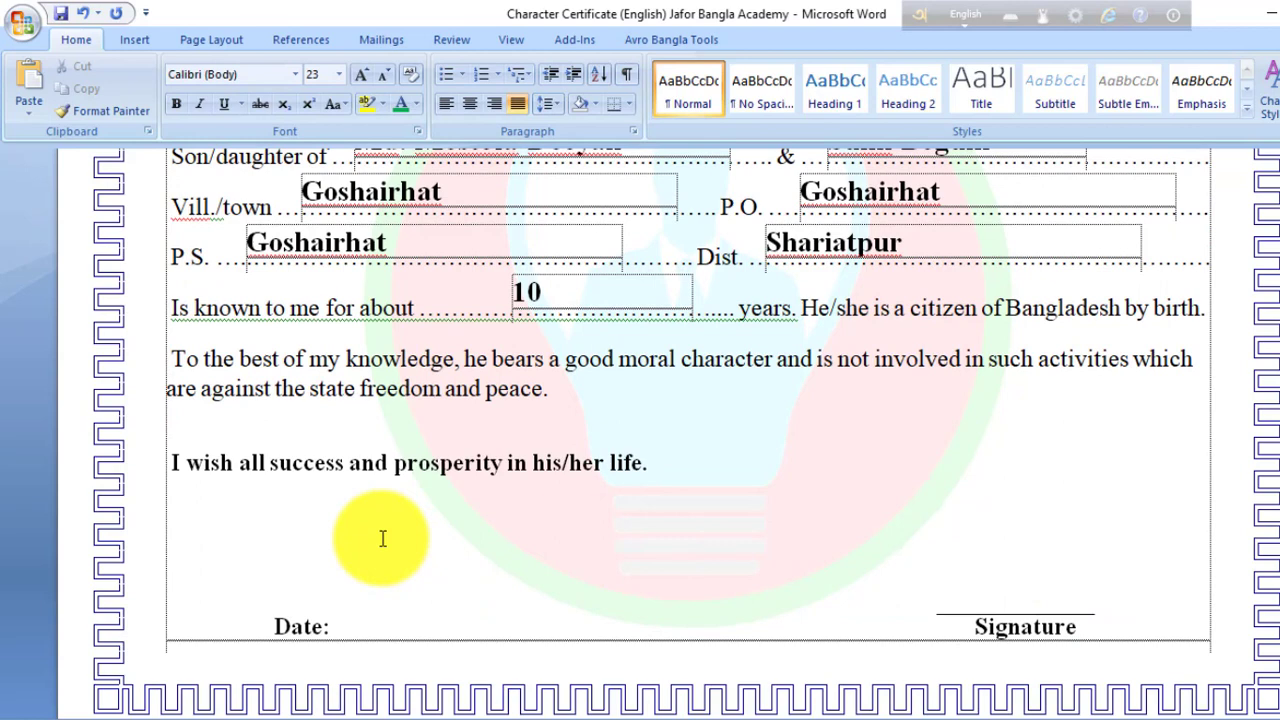
{"action": "left_click", "coordinate": [347, 634]}
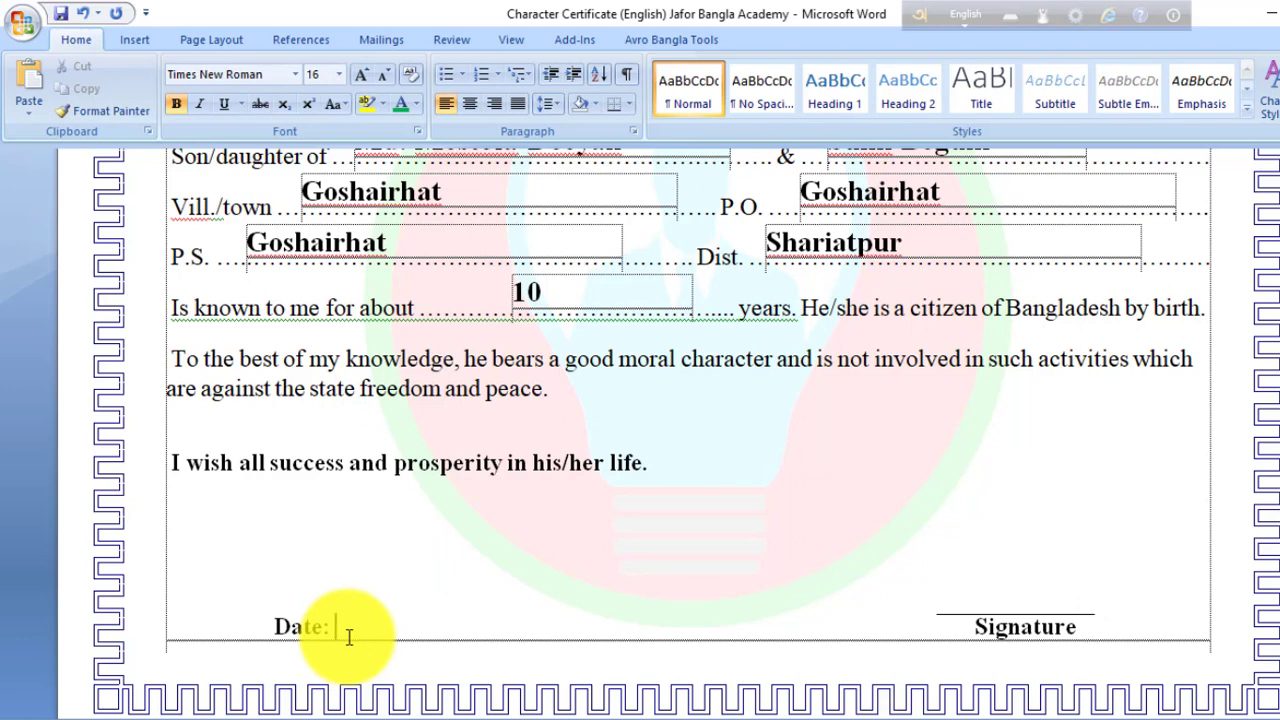
{"action": "key", "text": "BackSpace"}
{"action": "key", "text": "BackSpace"}
{"action": "type", "text": ":"}
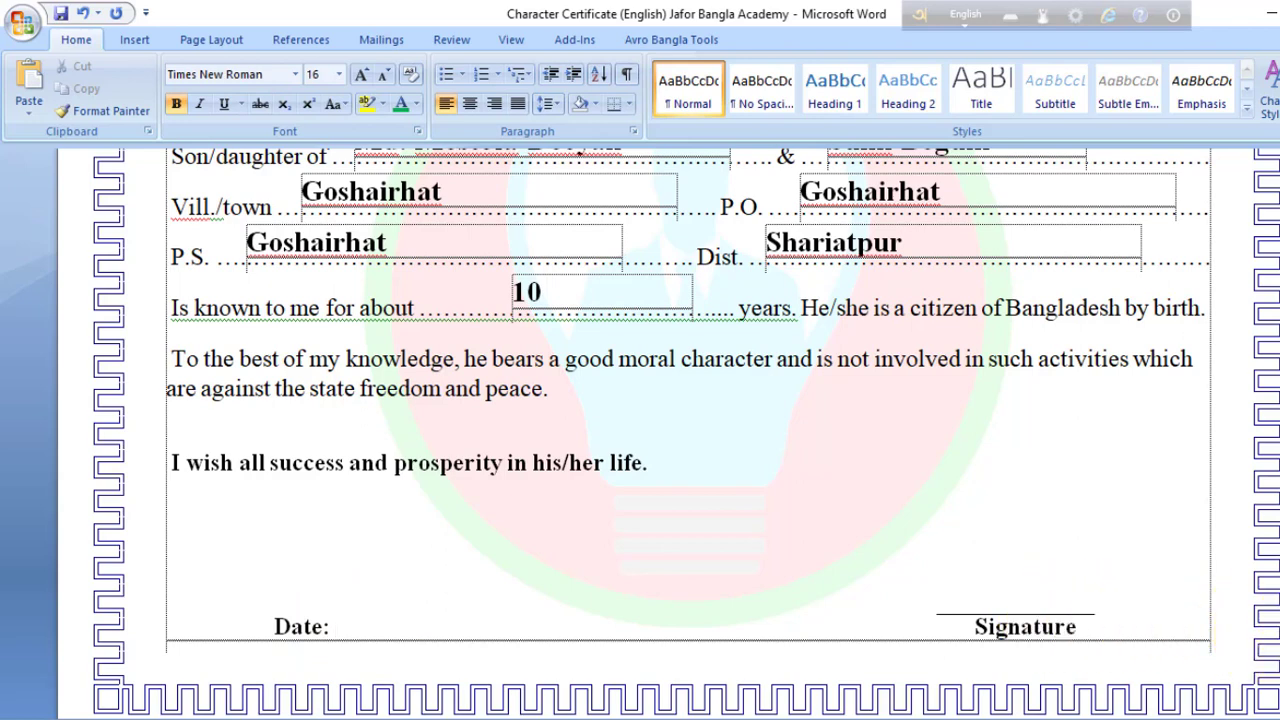
{"action": "scroll", "coordinate": [1230, 655], "scroll_direction": "up", "scroll_amount": 1}
{"action": "scroll", "coordinate": [1230, 655], "scroll_direction": "up", "scroll_amount": 2}
{"action": "scroll", "coordinate": [1230, 655], "scroll_direction": "up", "scroll_amount": 1}
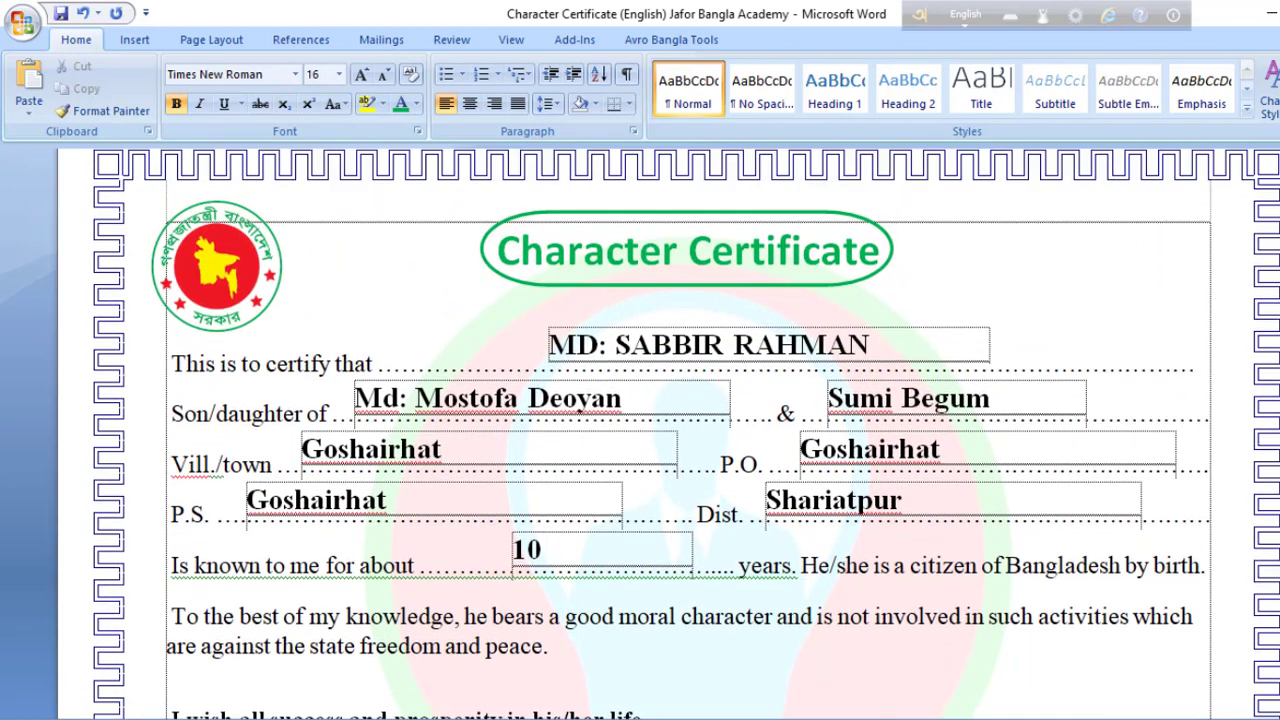
{"action": "scroll", "coordinate": [1230, 655], "scroll_direction": "up", "scroll_amount": 2}
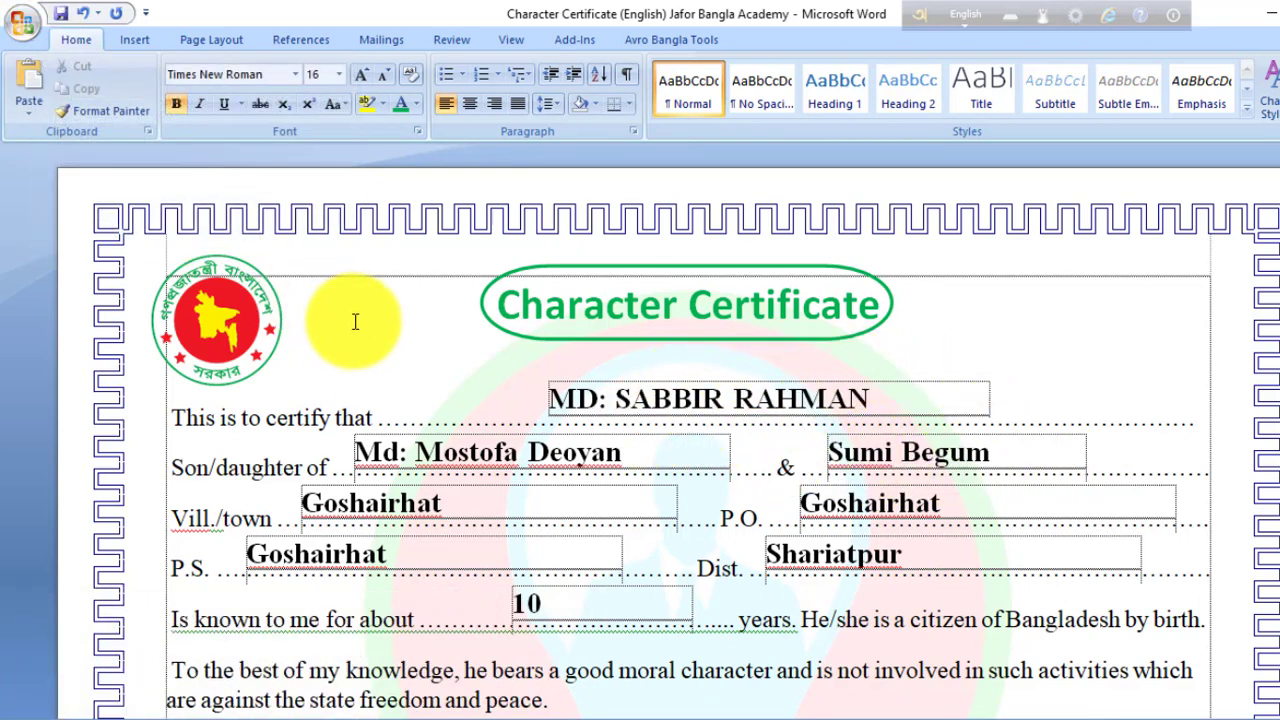
Open the certificate in Print Preview and magnify the page to a readable size.
{"action": "left_click", "coordinate": [32, 19]}
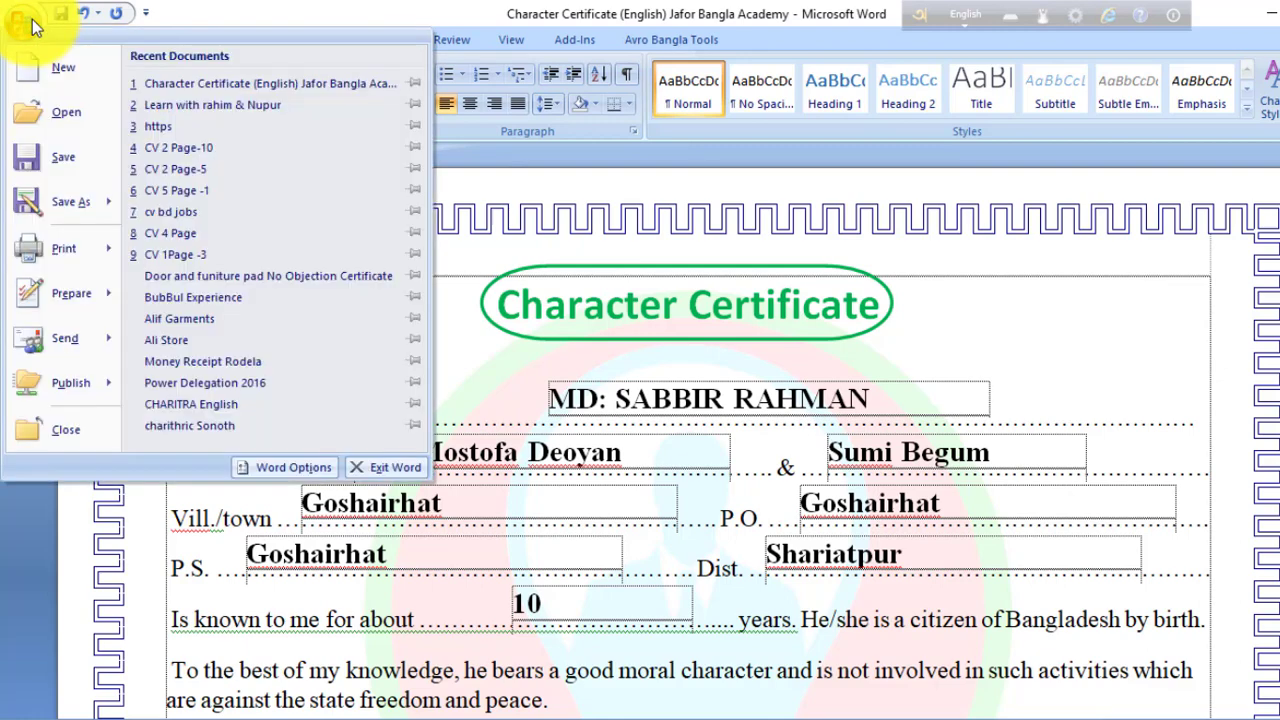
{"action": "mouse_move", "coordinate": [64, 249]}
{"action": "left_click", "coordinate": [235, 193]}
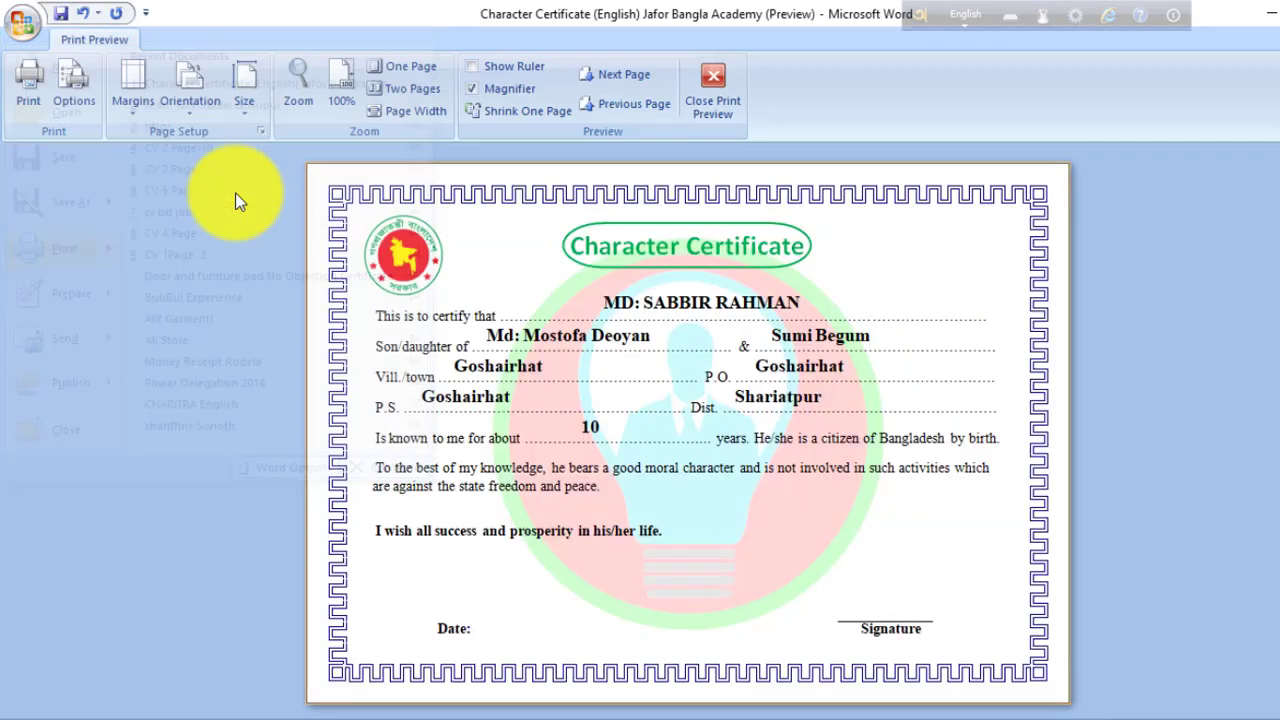
{"action": "left_click", "coordinate": [749, 357]}
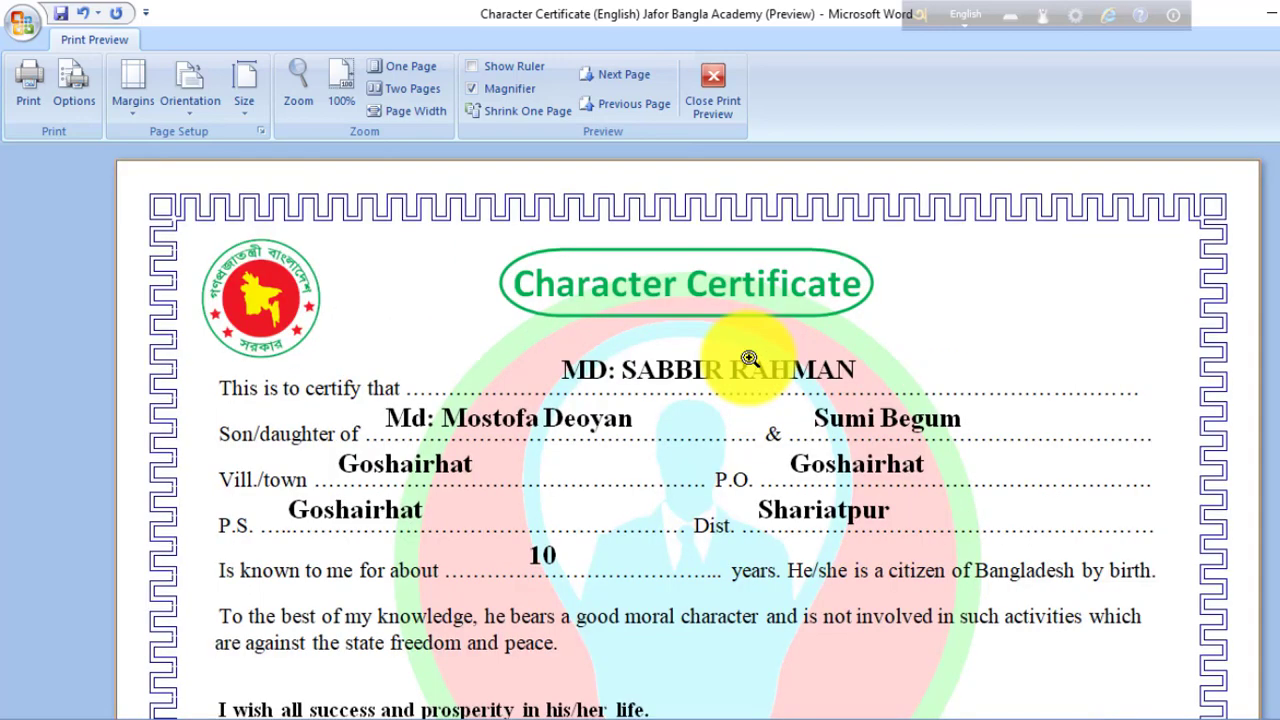
Scroll through the magnified certificate, then close Print Preview to return to editing.
{"action": "scroll", "coordinate": [749, 357], "scroll_direction": "down", "scroll_amount": 5}
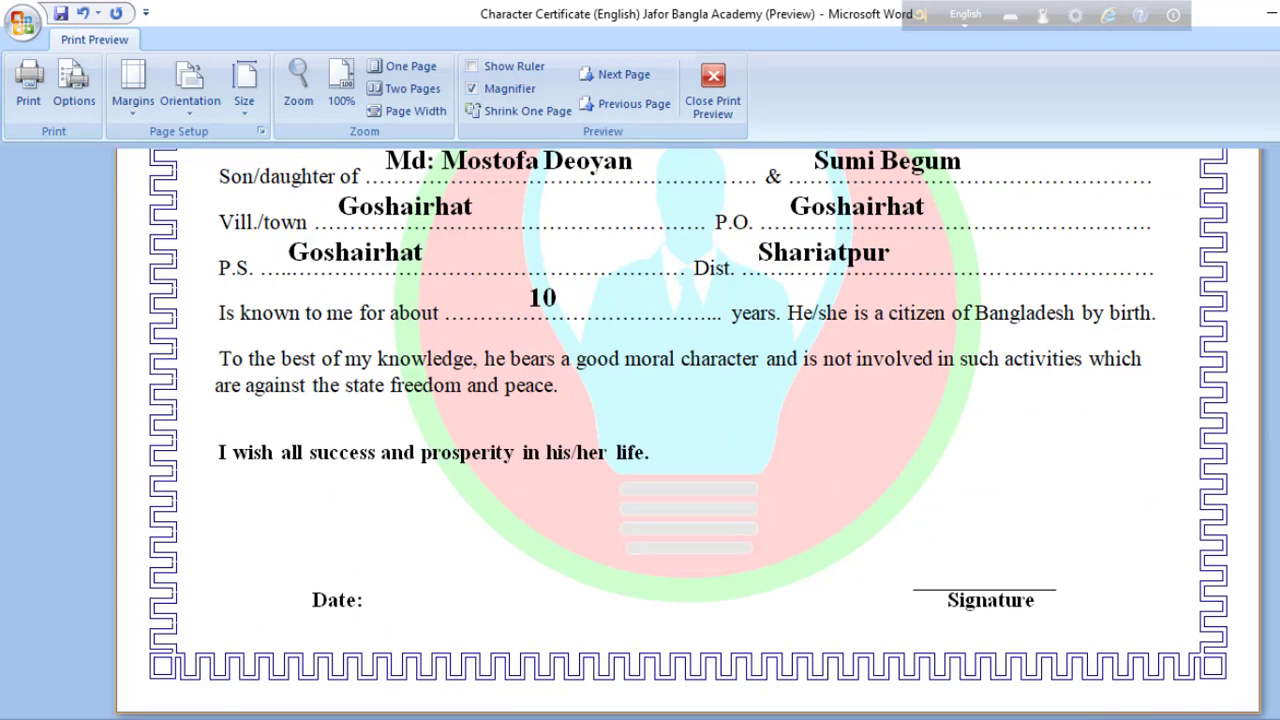
{"action": "scroll", "coordinate": [690, 420], "scroll_direction": "up", "scroll_amount": 2}
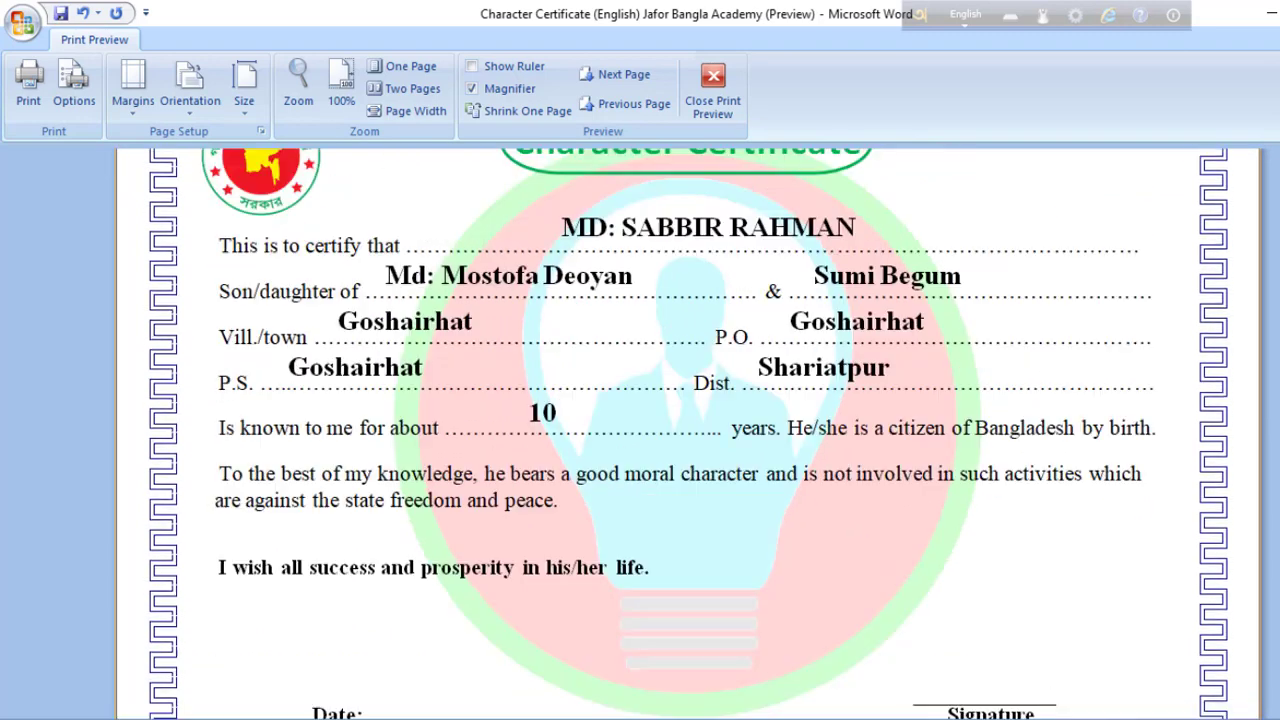
{"action": "scroll", "coordinate": [690, 420], "scroll_direction": "up", "scroll_amount": 3}
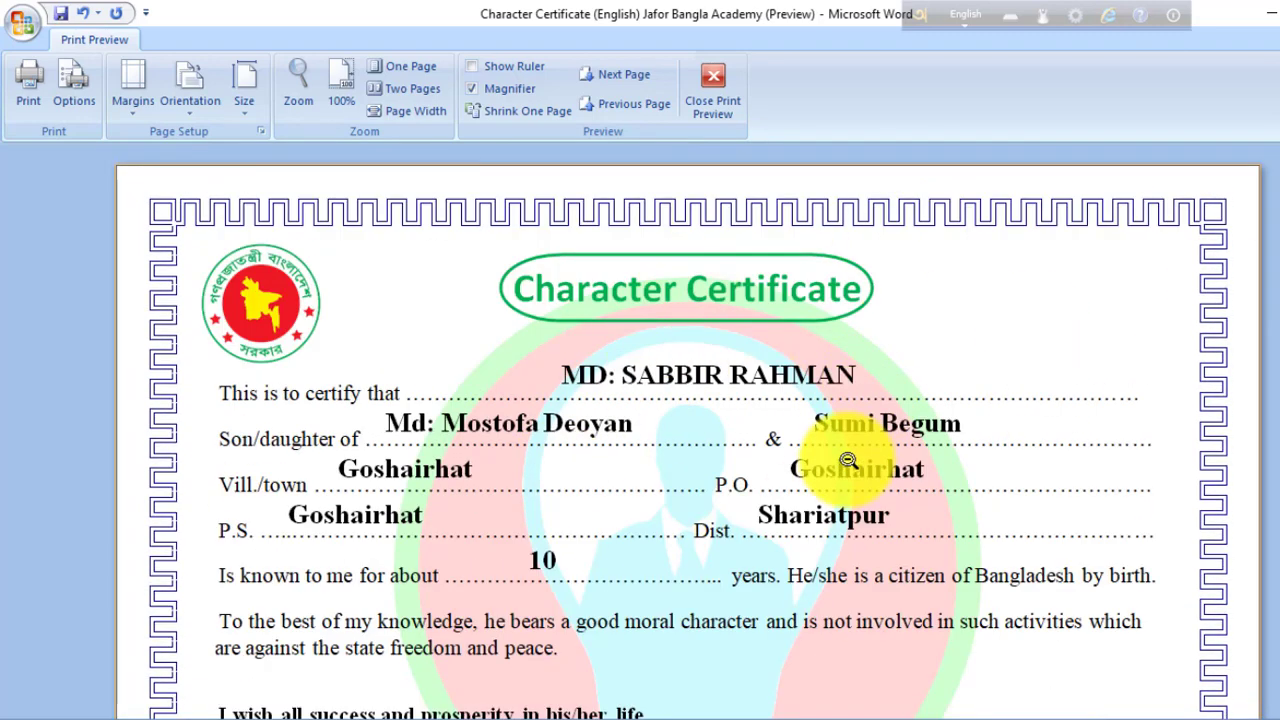
{"action": "left_click", "coordinate": [717, 106]}
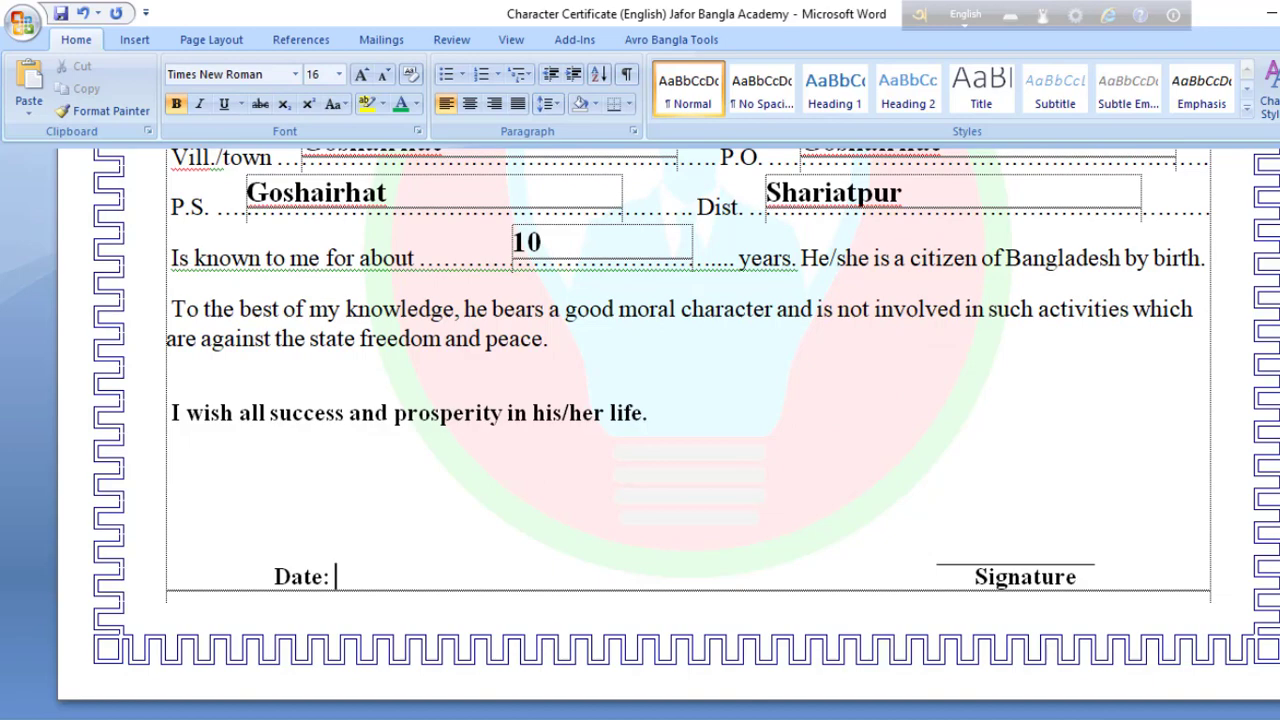
Scroll back up to the top of the filled-in certificate.
{"action": "scroll", "coordinate": [640, 430], "scroll_direction": "up", "scroll_amount": 3}
{"action": "scroll", "coordinate": [640, 430], "scroll_direction": "up", "scroll_amount": 1}
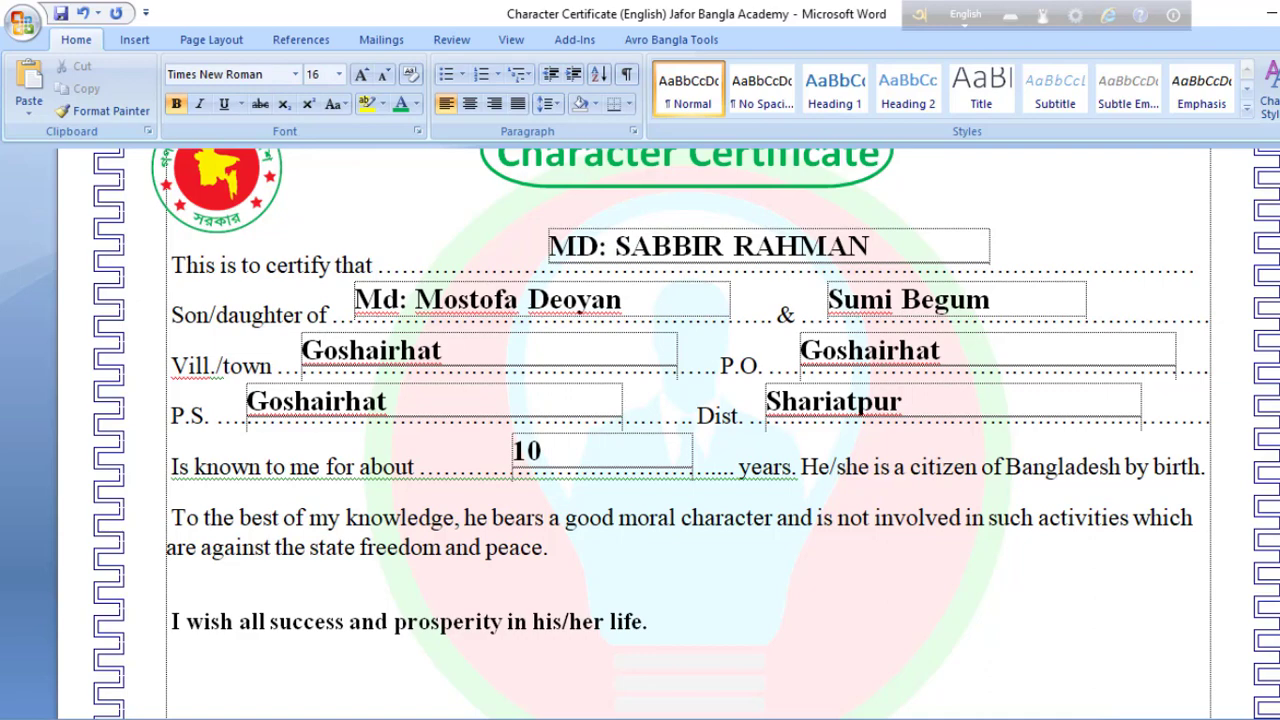
{"action": "scroll", "coordinate": [640, 430], "scroll_direction": "up", "scroll_amount": 1}
{"action": "scroll", "coordinate": [640, 430], "scroll_direction": "up", "scroll_amount": 2}
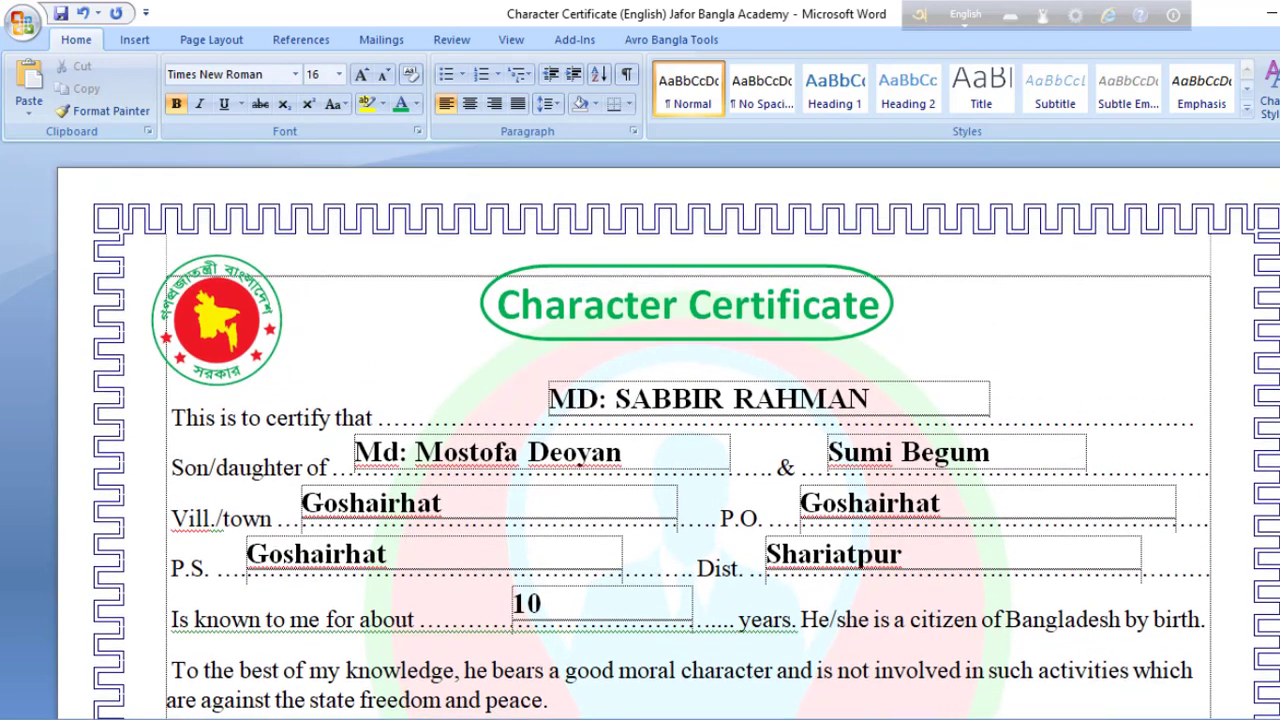